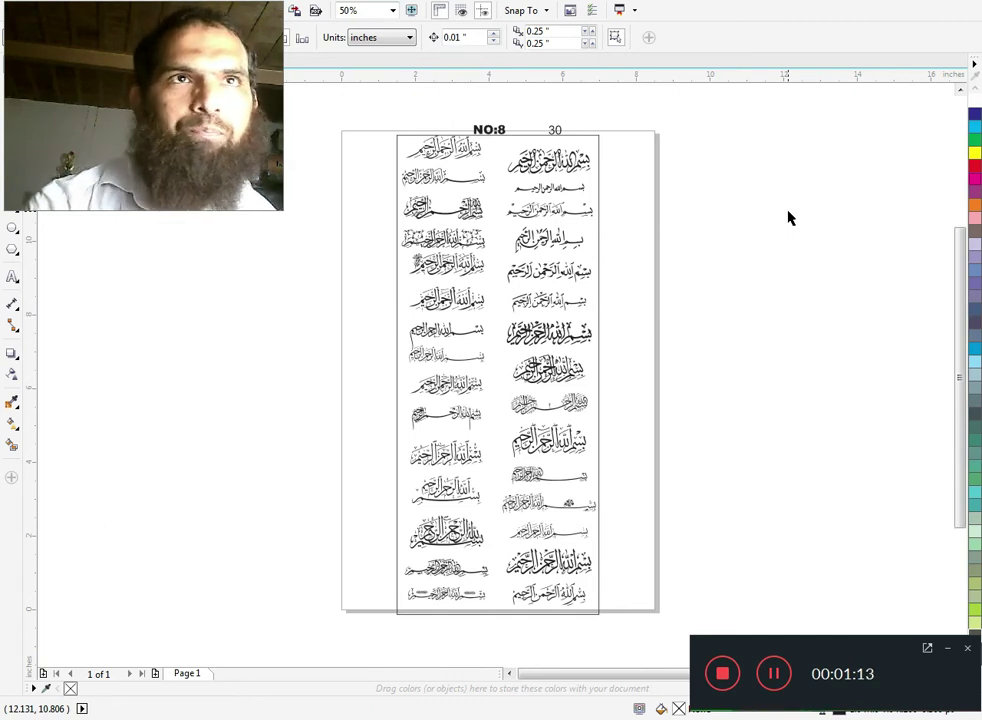
# Ungroup the calligraphy sheet repeatedly, including its nested groups, until each Bismillah design is a separate object
pyautogui.click(445, 240)
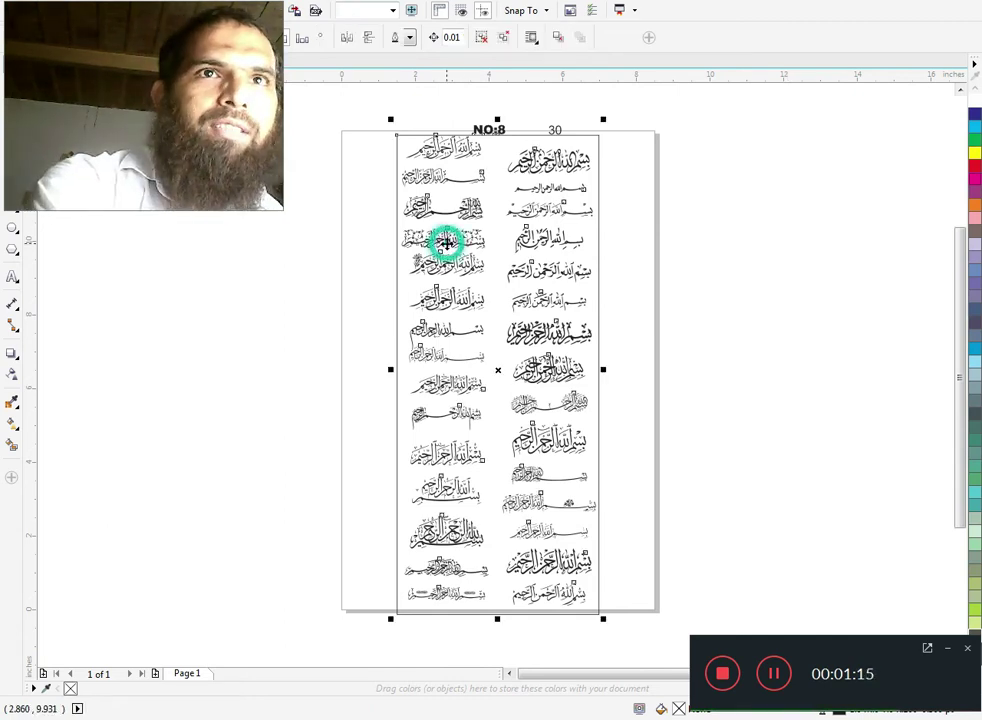
pyautogui.click(481, 37)
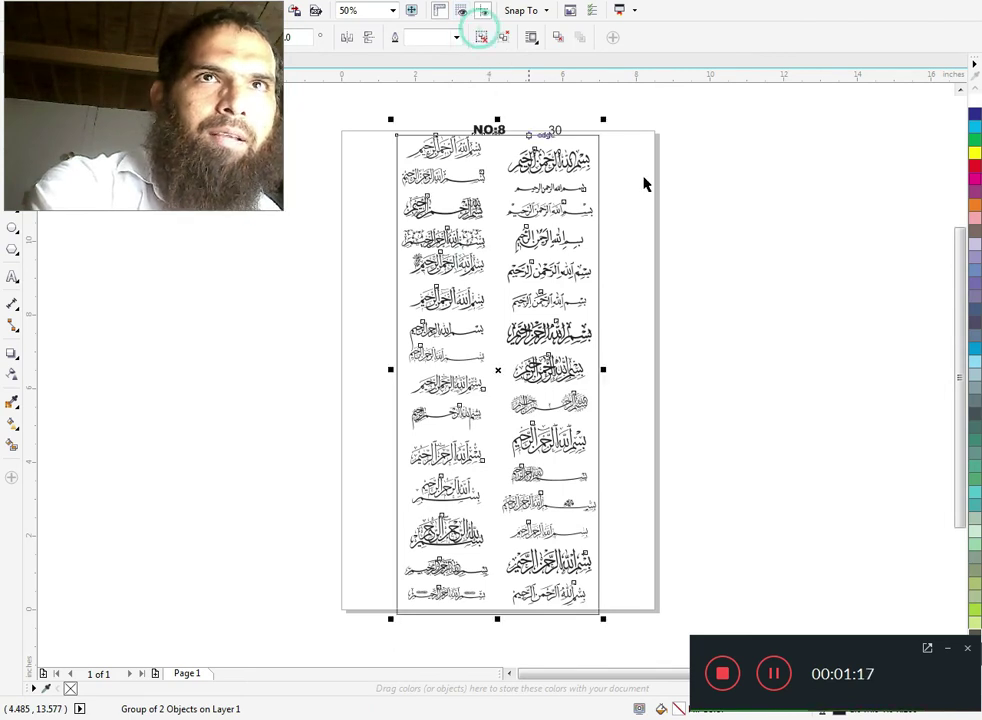
pyautogui.click(701, 156)
pyautogui.click(543, 172)
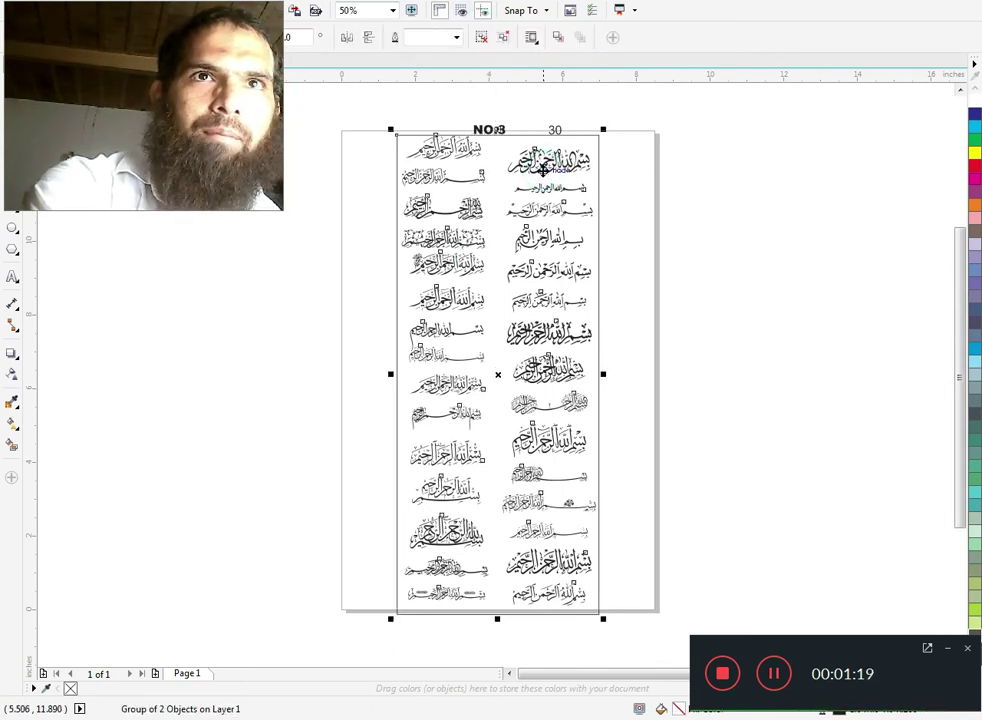
pyautogui.click(476, 37)
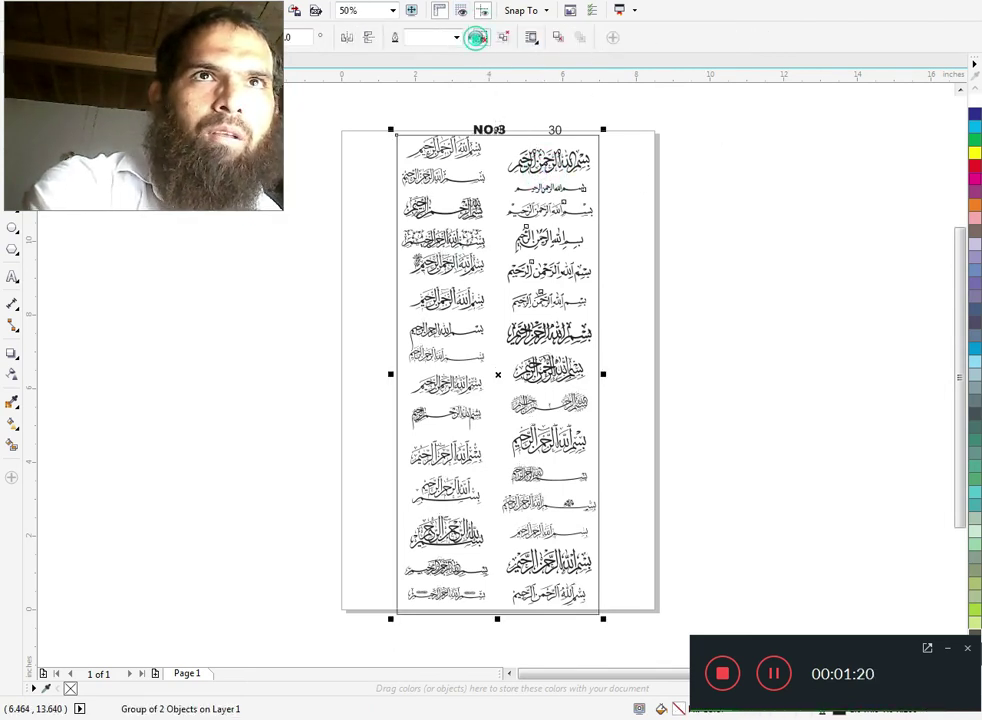
pyautogui.click(671, 221)
pyautogui.click(556, 160)
pyautogui.click(480, 37)
pyautogui.keyDown('shift'); pyautogui.click(558, 140); pyautogui.keyUp('shift')
pyautogui.click(480, 37)
# Color the first three designs of the right column red, green and blue, from the top down
pyautogui.click(574, 160)
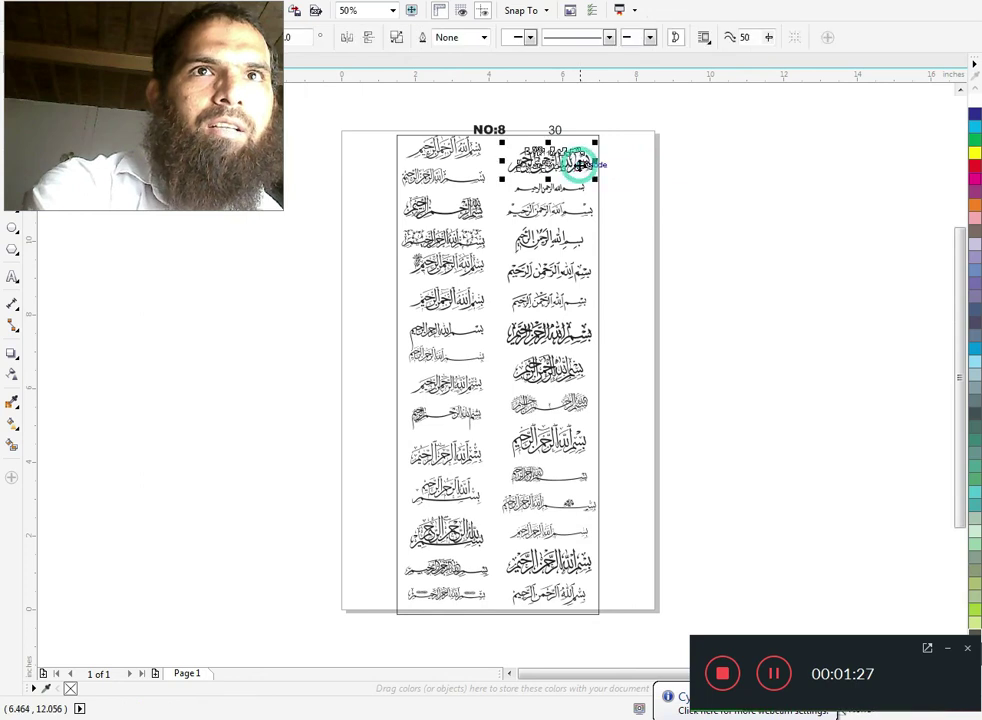
pyautogui.rightClick(975, 165)
pyautogui.click(548, 187)
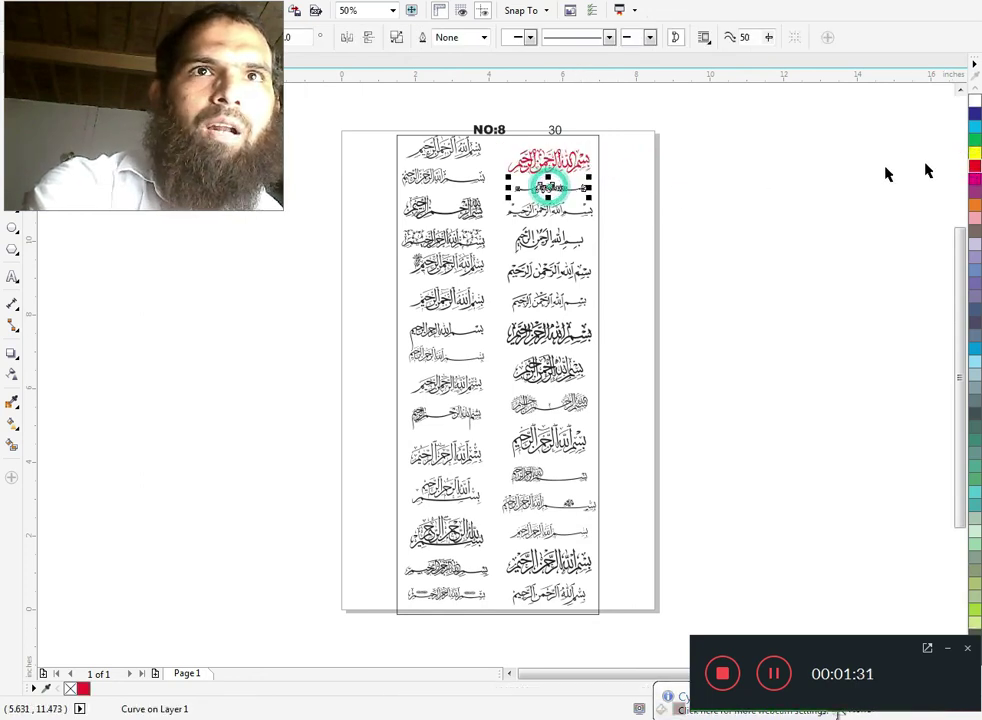
pyautogui.rightClick(975, 162)
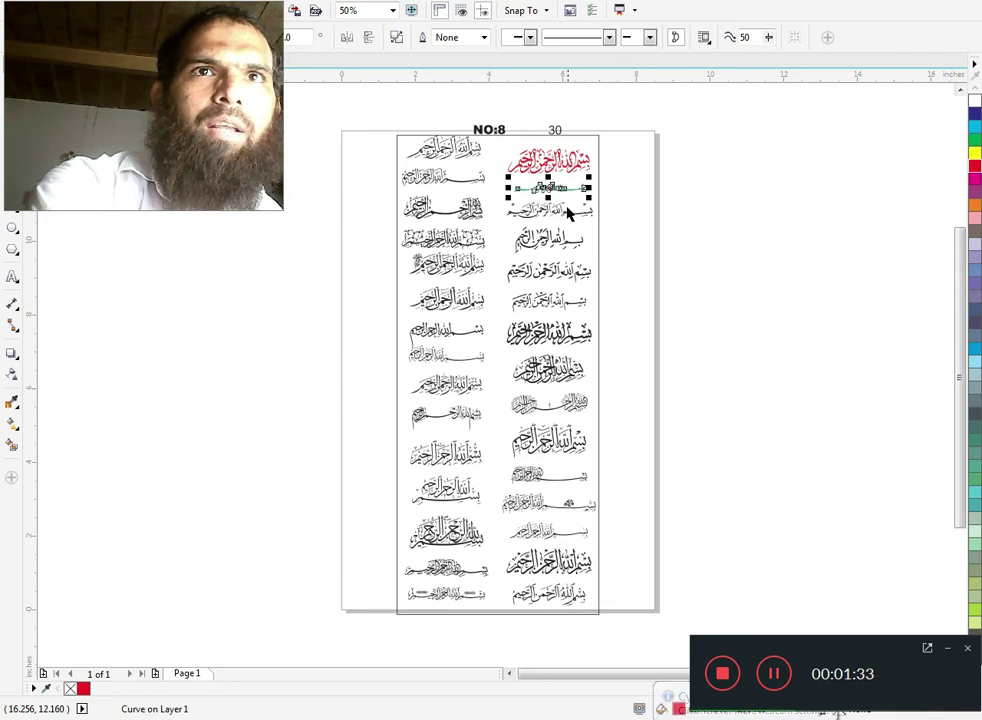
pyautogui.rightClick(975, 140)
pyautogui.click(562, 208)
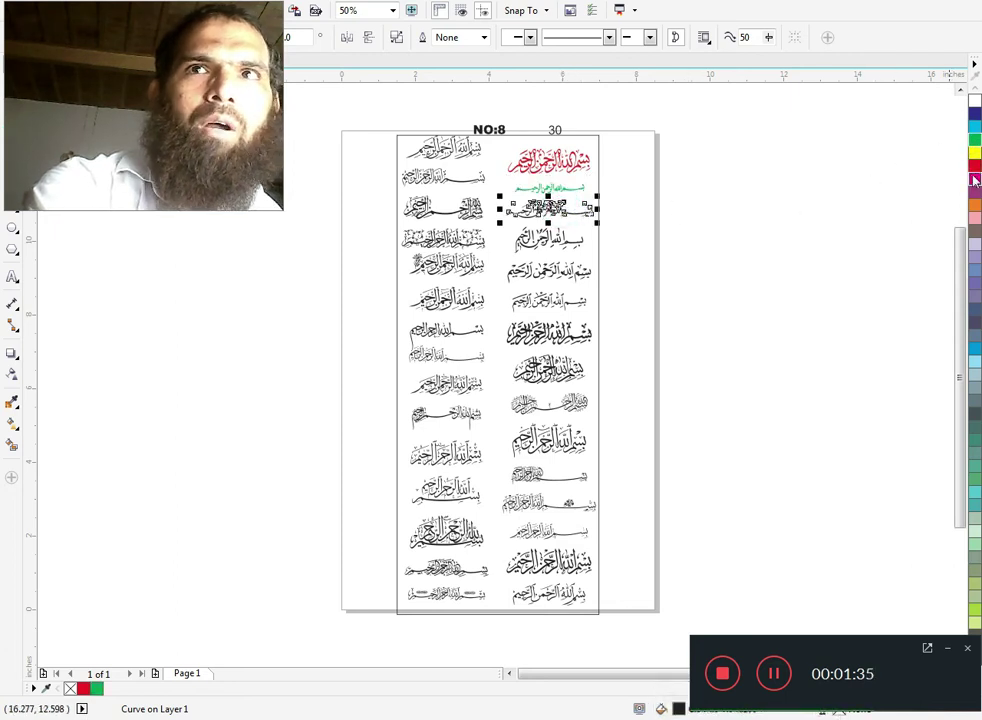
pyautogui.rightClick(975, 126)
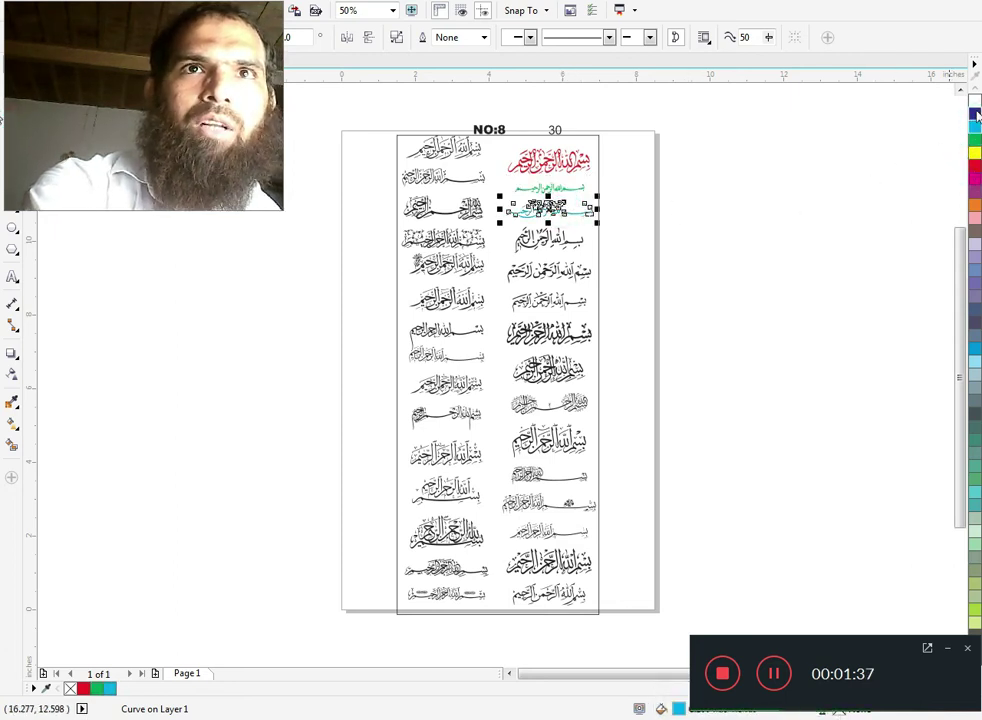
# Fill the fourth design in the right column with purple and the fifth with magenta
pyautogui.click(539, 252)
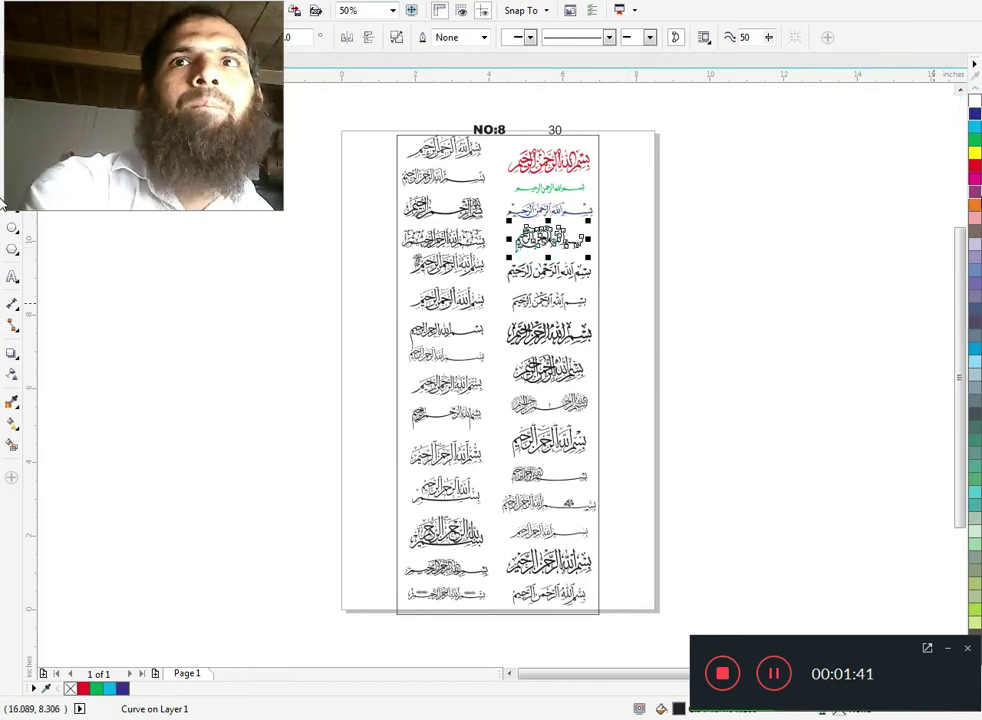
pyautogui.click(975, 197)
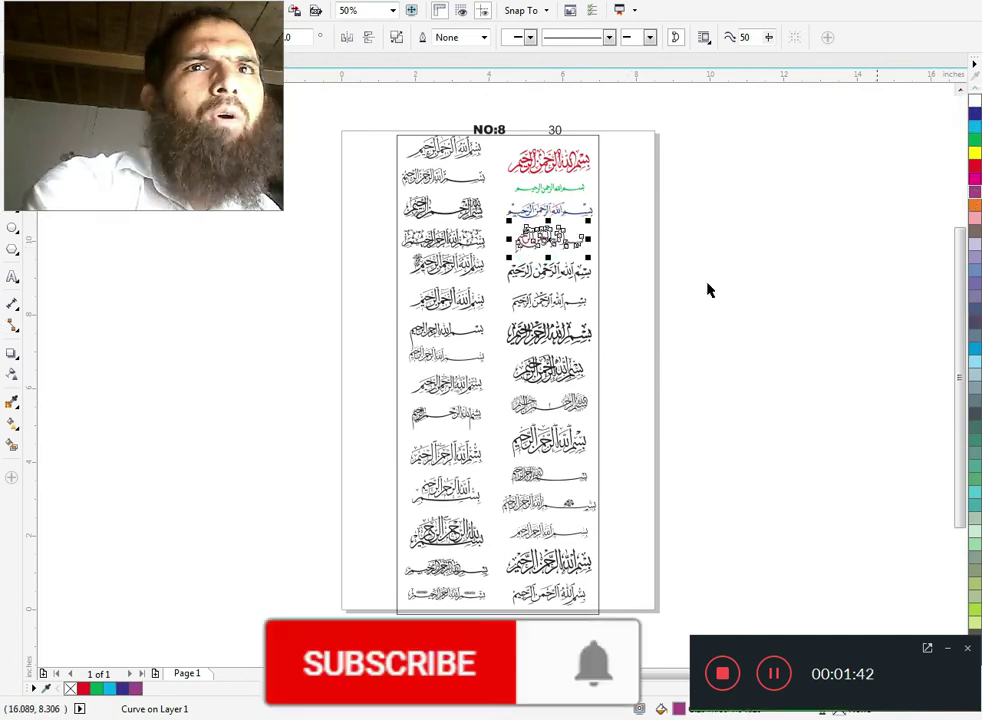
pyautogui.click(537, 272)
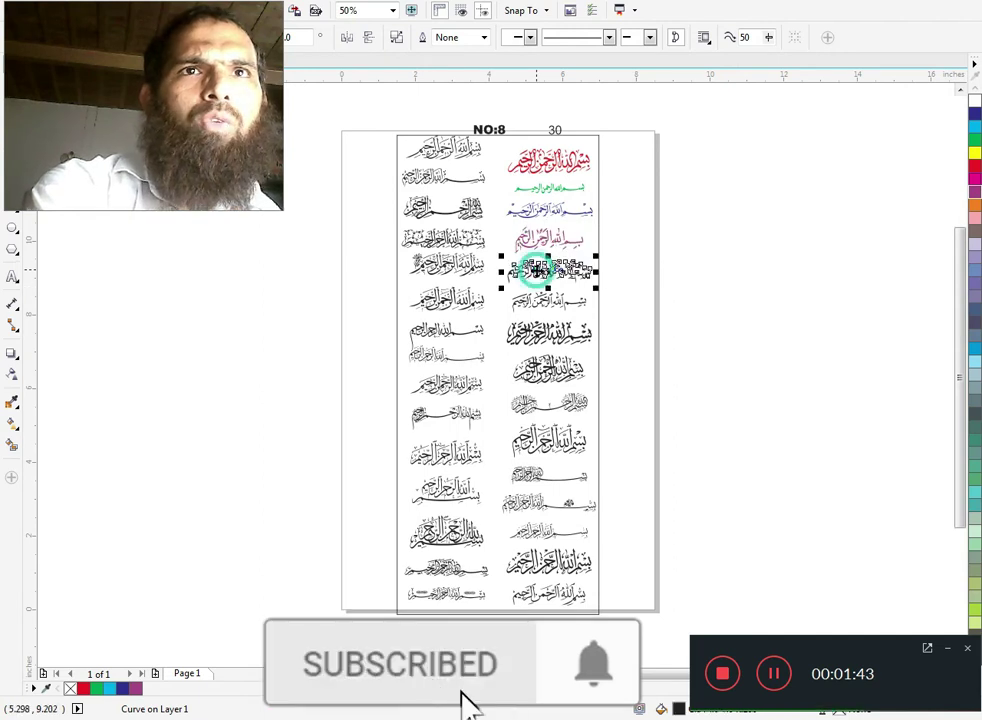
pyautogui.click(972, 178)
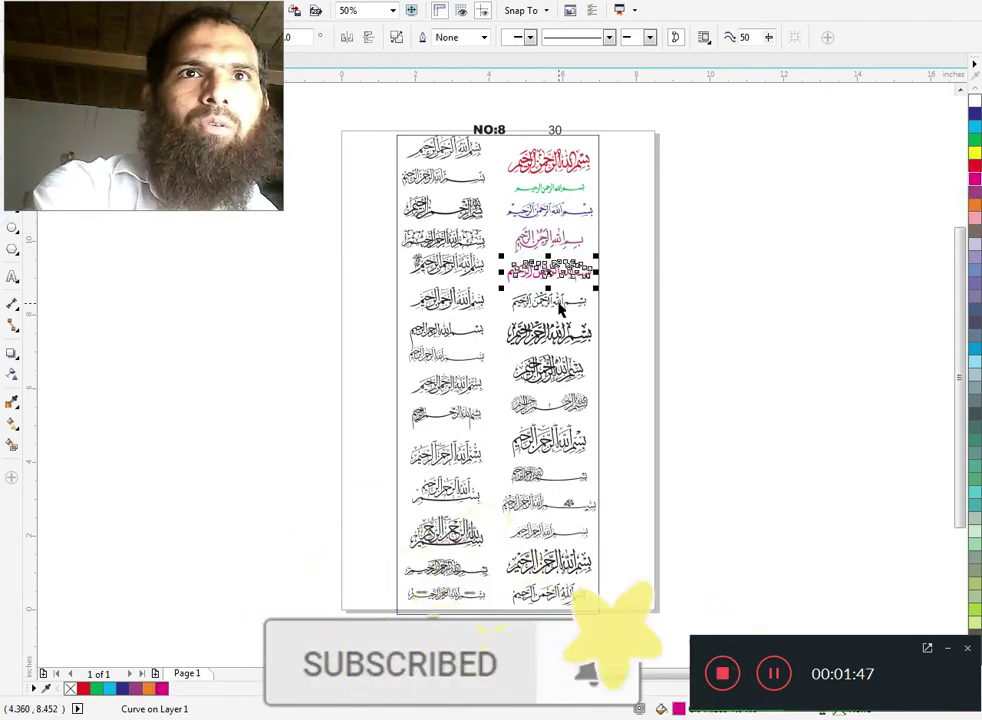
# Fill the right column's sixth design with purple, the seventh with magenta and the eighth with red
pyautogui.click(557, 297)
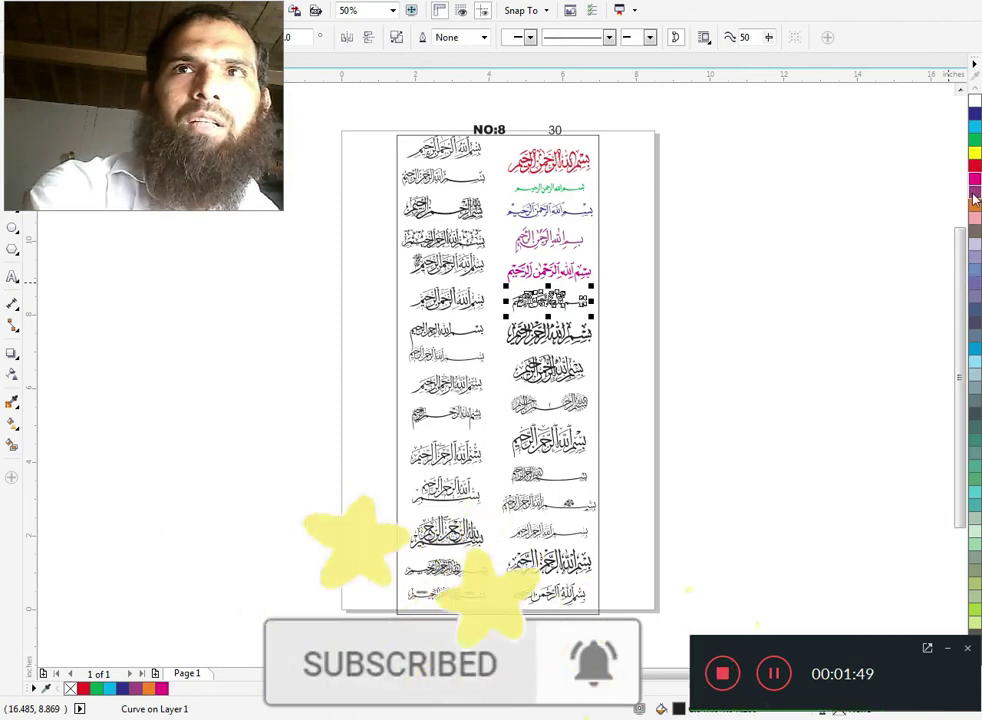
pyautogui.click(555, 331)
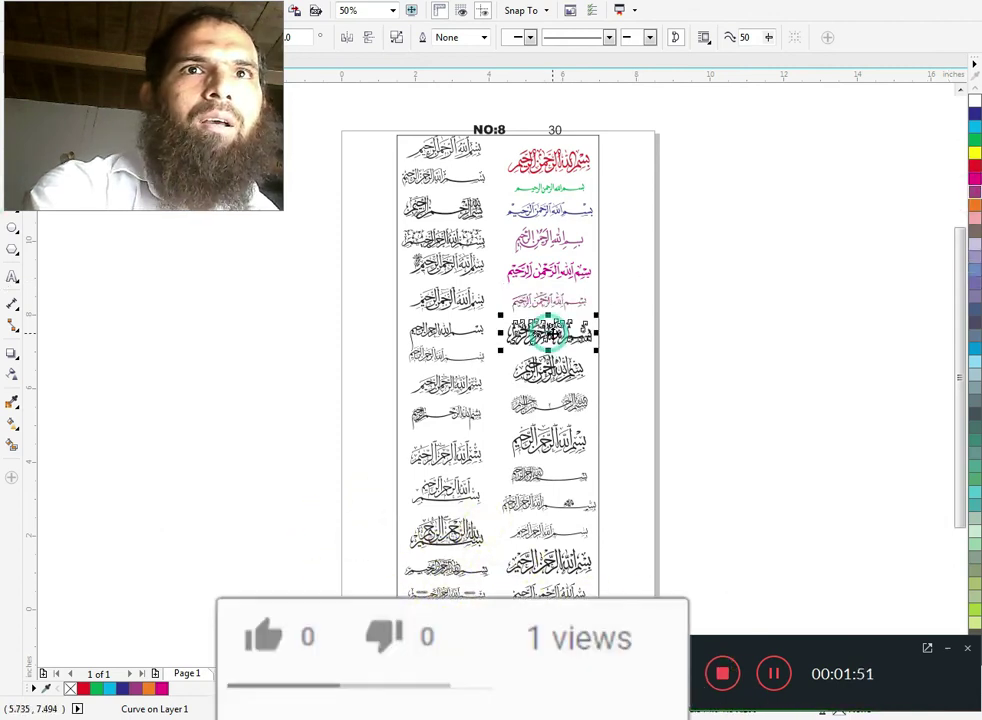
pyautogui.click(977, 197)
pyautogui.click(559, 372)
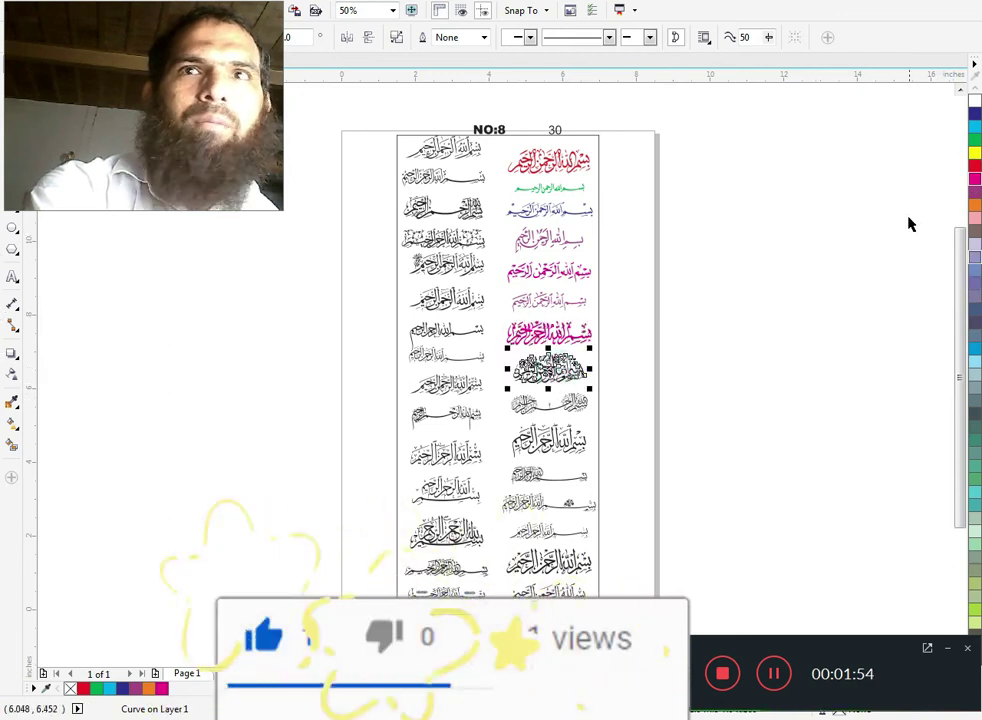
pyautogui.click(971, 171)
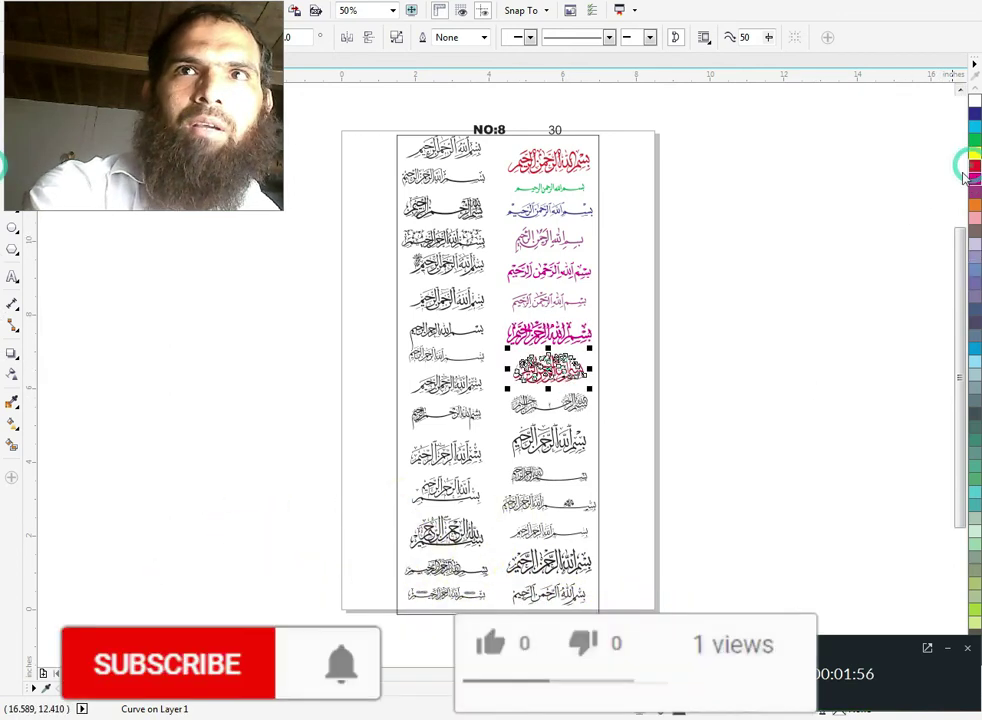
pyautogui.click(682, 288)
# Fill the fourth design in the left column with red and the sixth with cyan
pyautogui.click(455, 240)
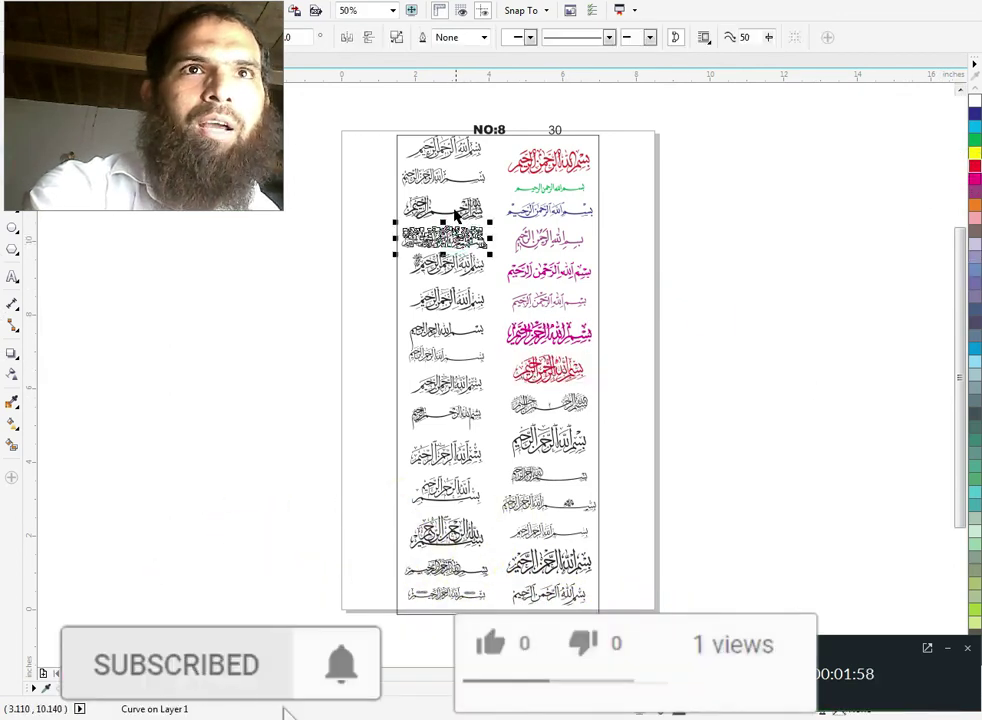
pyautogui.click(975, 170)
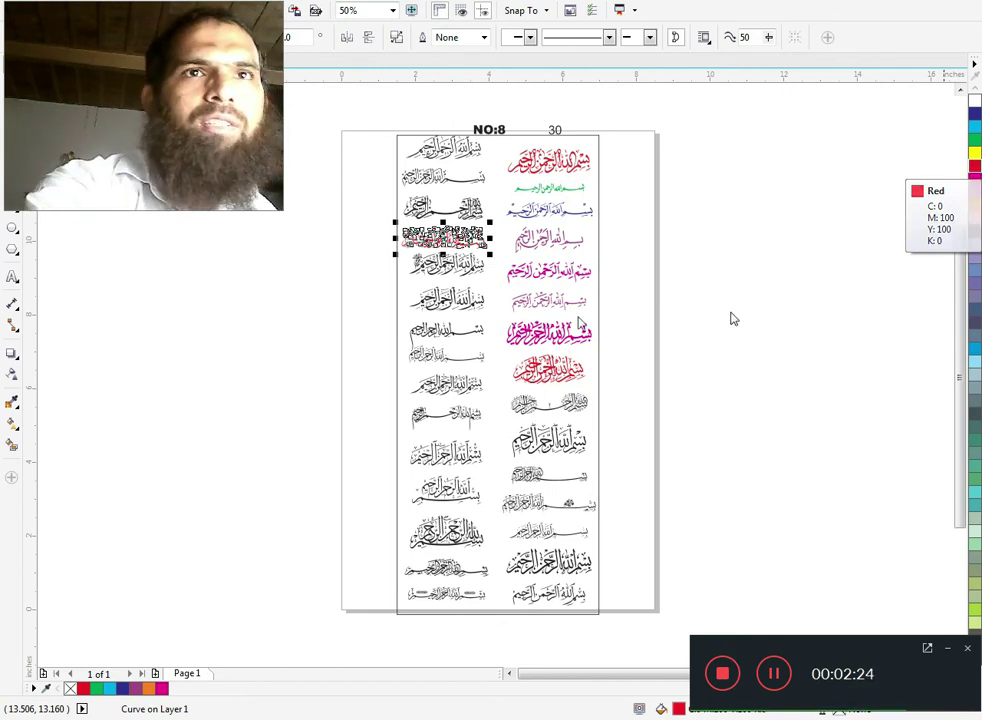
pyautogui.click(448, 305)
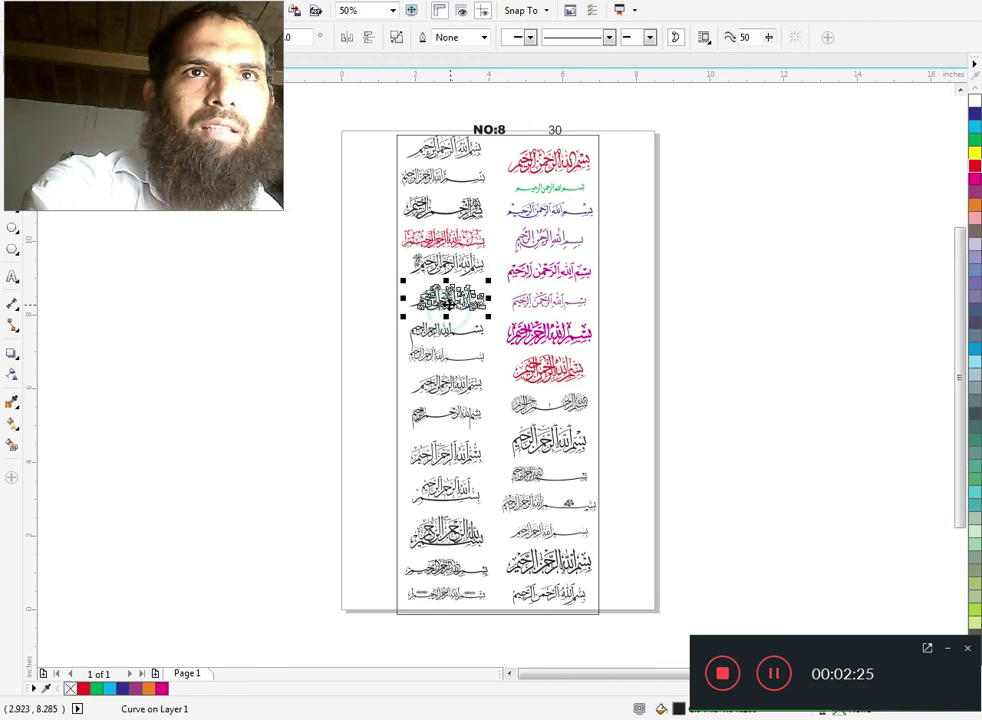
pyautogui.click(975, 204)
pyautogui.click(975, 171)
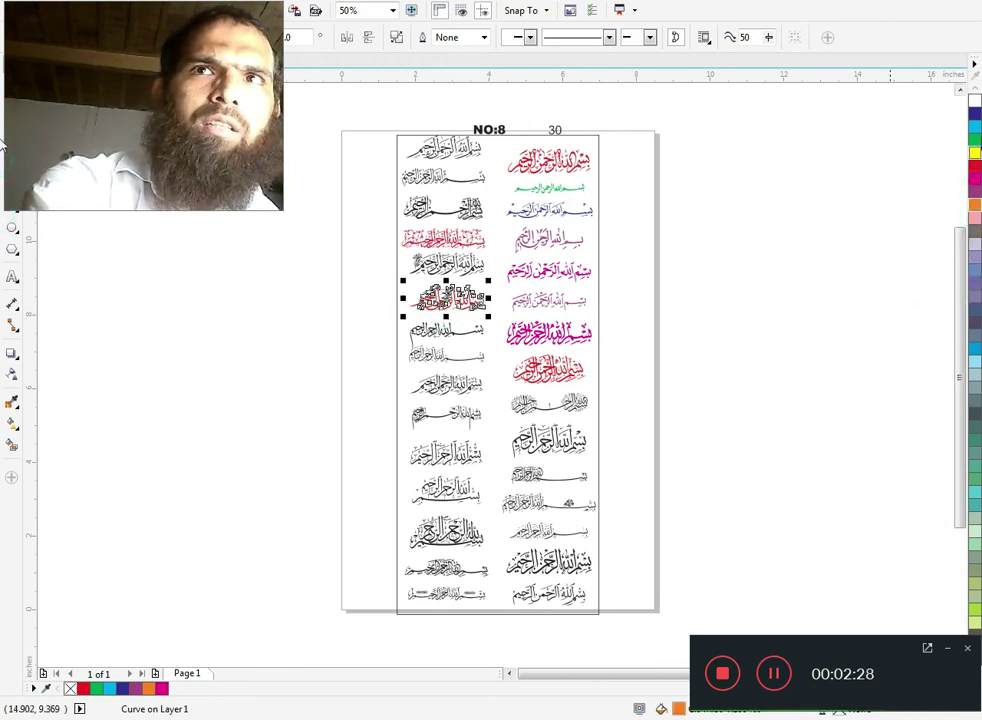
pyautogui.click(975, 126)
# Fill the left column's seventh design with purple, the eighth with green and the ninth with light blue
pyautogui.click(430, 334)
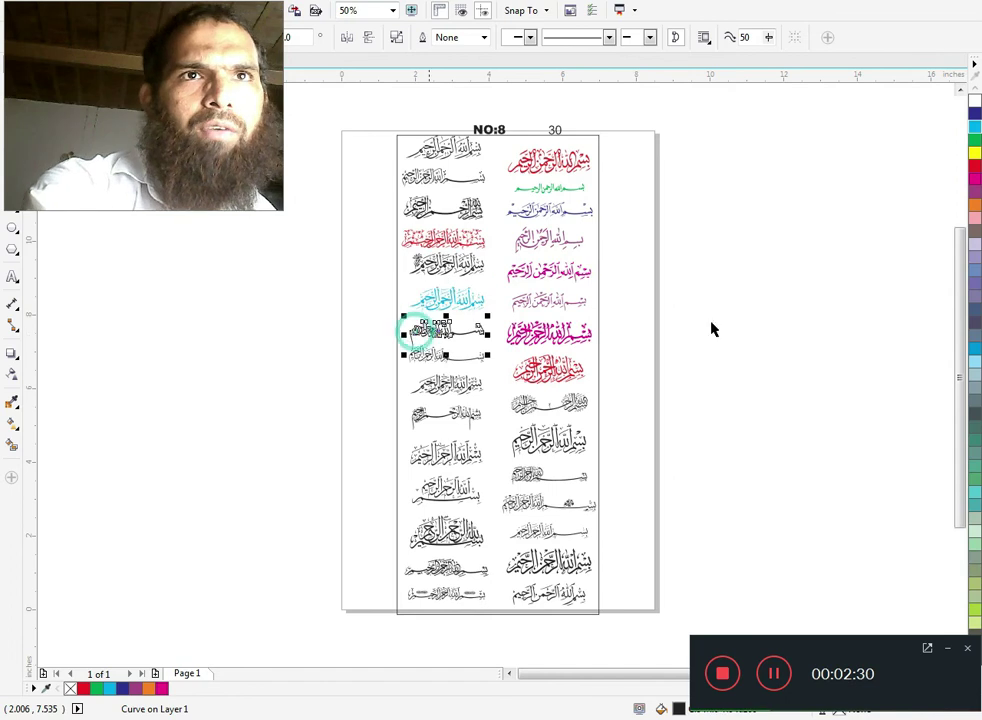
pyautogui.click(430, 358)
pyautogui.click(975, 151)
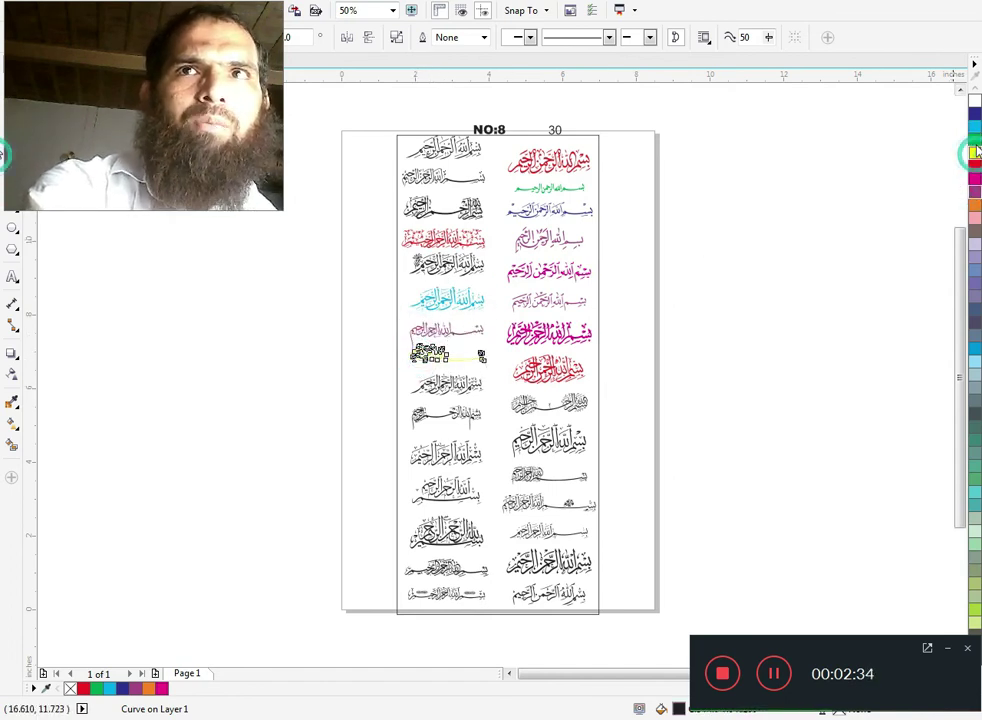
pyautogui.click(458, 383)
pyautogui.click(975, 350)
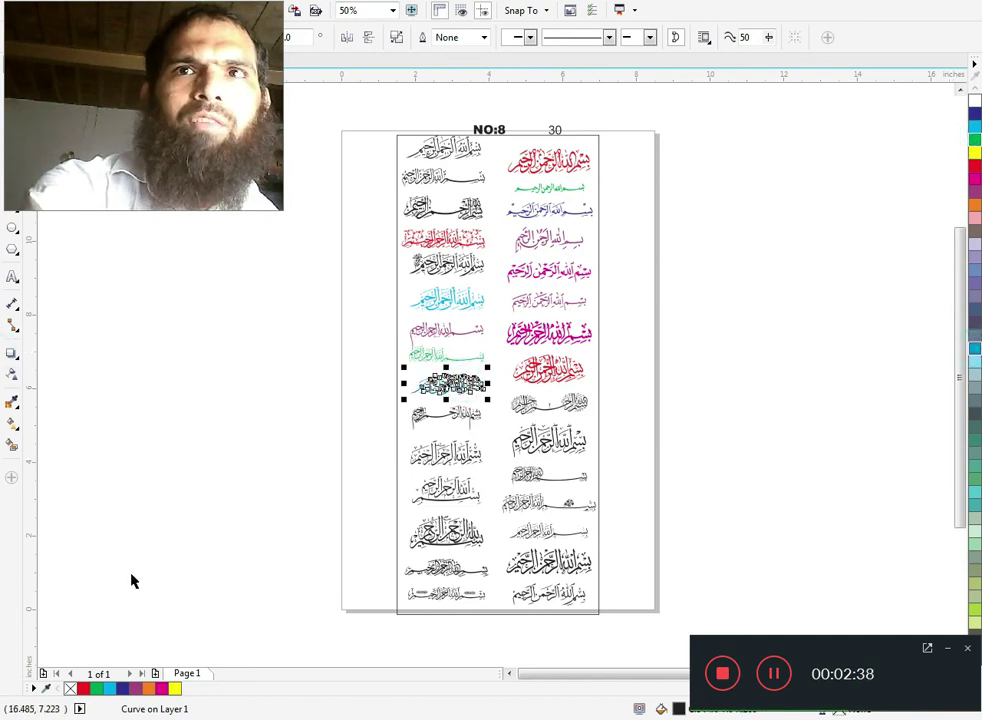
# Fill the ninth design in the right column with light blue and deselect it
pyautogui.click(537, 408)
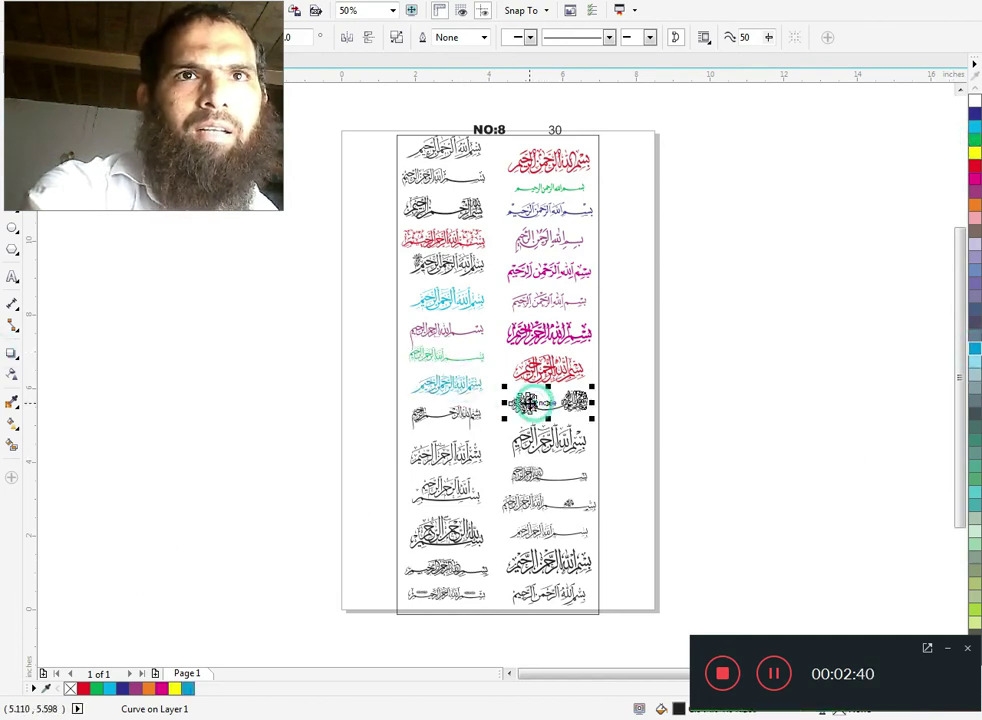
pyautogui.click(975, 348)
pyautogui.click(773, 361)
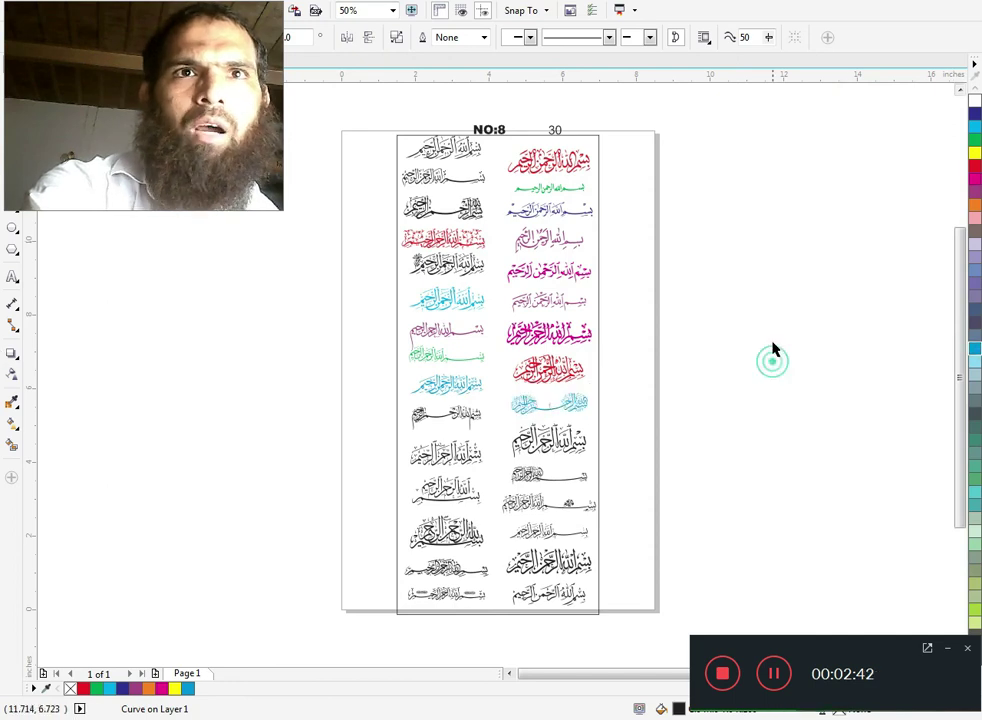
# Select several of the remaining black designs in both columns one by one to check that they are separate objects
pyautogui.click(535, 449)
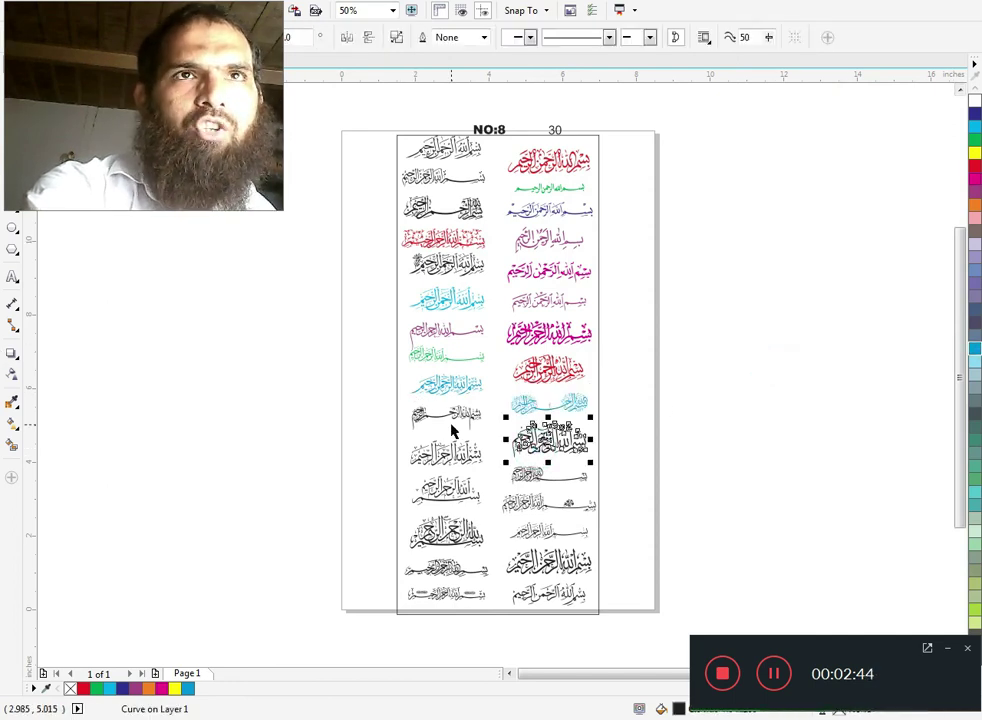
pyautogui.click(445, 458)
pyautogui.moveTo(548, 440); pyautogui.dragTo(440, 453)
pyautogui.moveTo(448, 503); pyautogui.dragTo(533, 507)
pyautogui.click(533, 507)
pyautogui.click(533, 507)
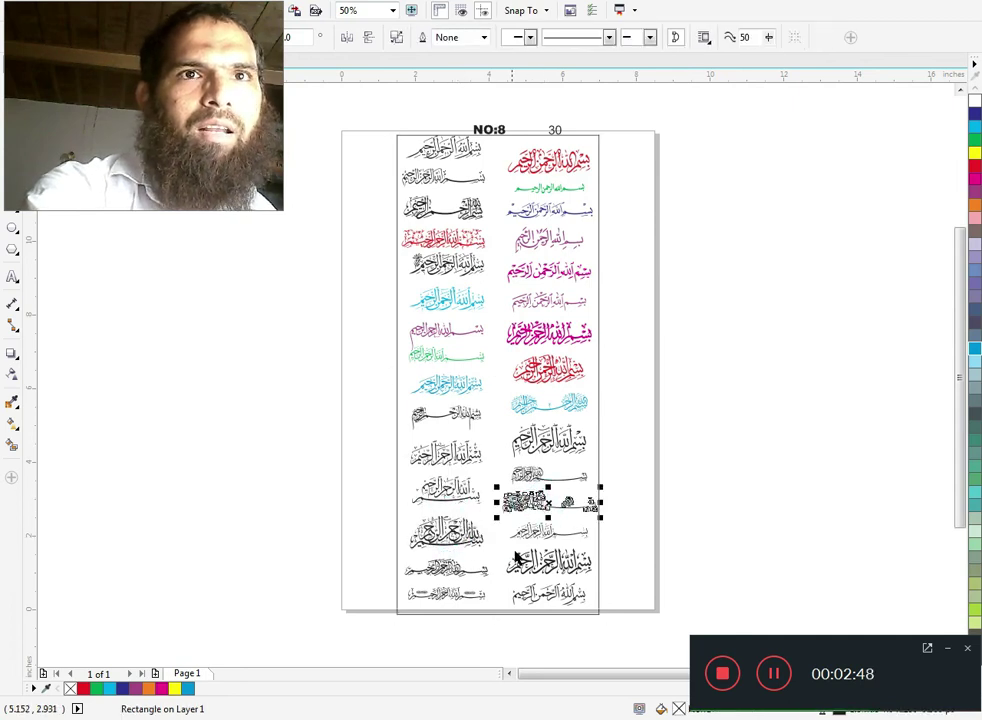
pyautogui.click(526, 565)
pyautogui.moveTo(530, 568); pyautogui.dragTo(452, 598)
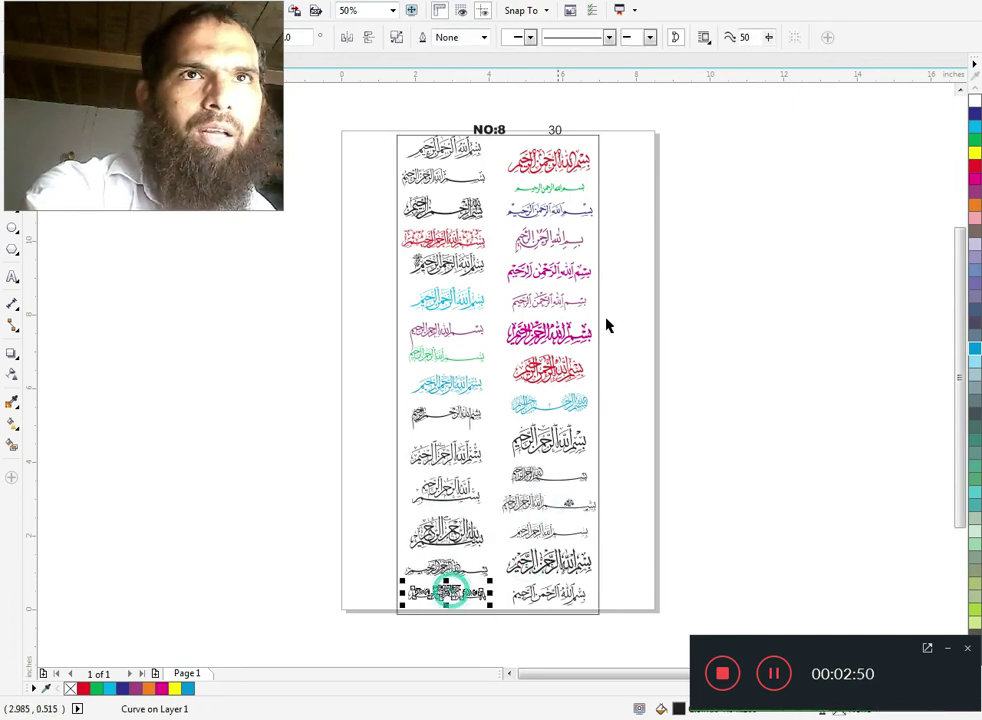